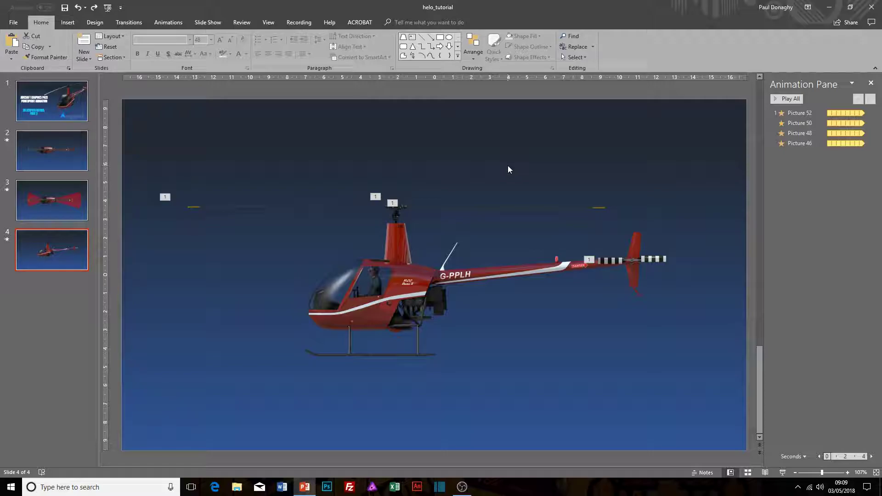
# Delete both existing animated main rotor blade pictures from the helicopter on slide 4.
pyautogui.click(511, 205)
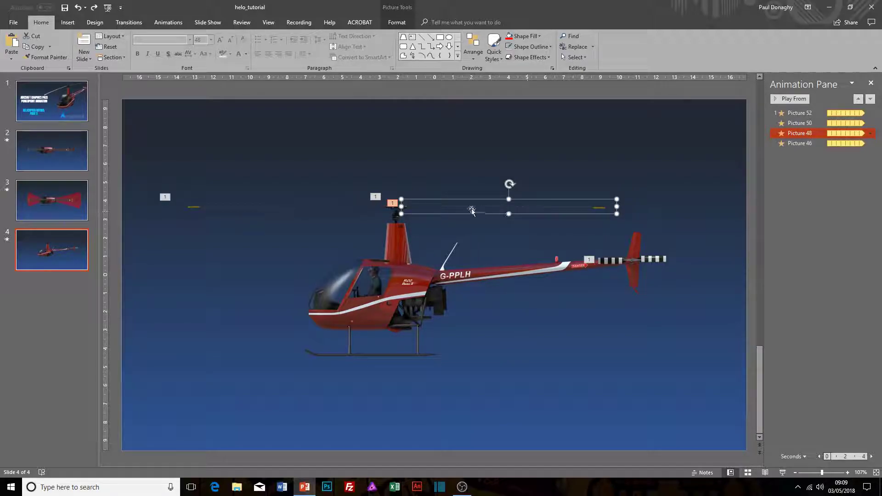
pyautogui.moveTo(510, 184)
pyautogui.mouseDown()
pyautogui.moveTo(501, 185)
pyautogui.moveTo(524, 191)
pyautogui.moveTo(498, 187)
pyautogui.moveTo(517, 191)
pyautogui.moveTo(510, 193)
pyautogui.mouseUp()
pyautogui.click(311, 208)
pyautogui.press('Delete')
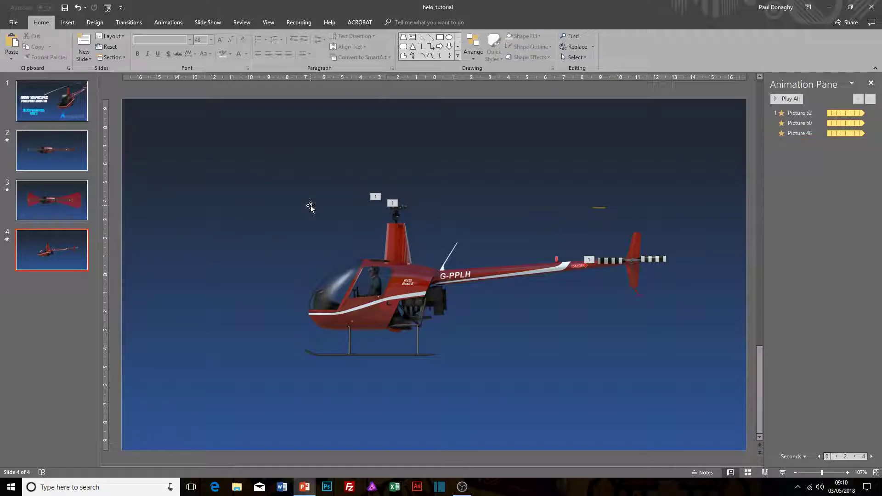
pyautogui.click(426, 211)
pyautogui.press('Delete')
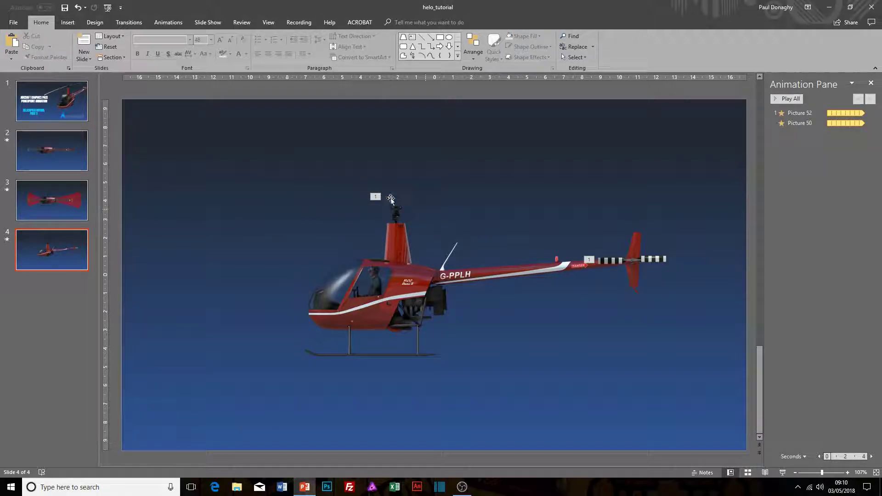
# Insert the blade_animation picture from the R22_blades folder.
pyautogui.click(69, 22)
pyautogui.click(59, 46)
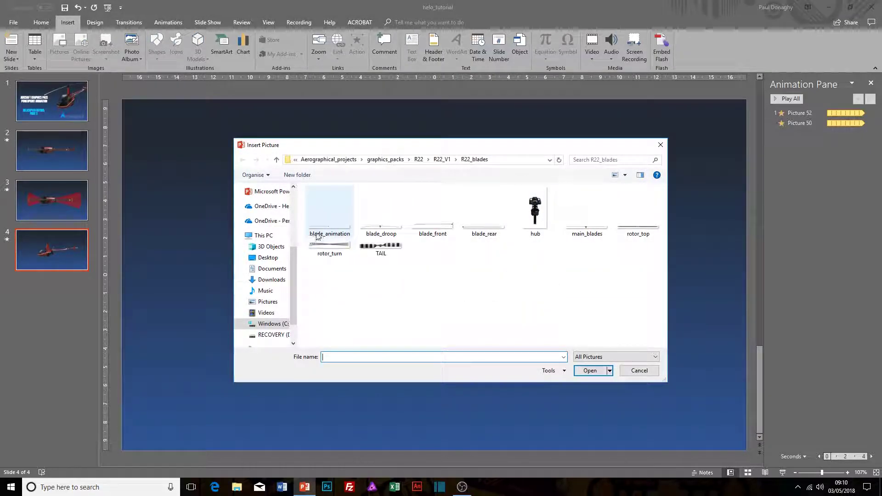
pyautogui.click(327, 211)
pyautogui.click(590, 371)
# Resize the inserted blade picture to about 1.92 by 22.66 cm and place it so the blade extends forward from the rotor hub.
pyautogui.moveTo(746, 302); pyautogui.dragTo(500, 281)
pyautogui.moveTo(287, 276); pyautogui.dragTo(356, 164)
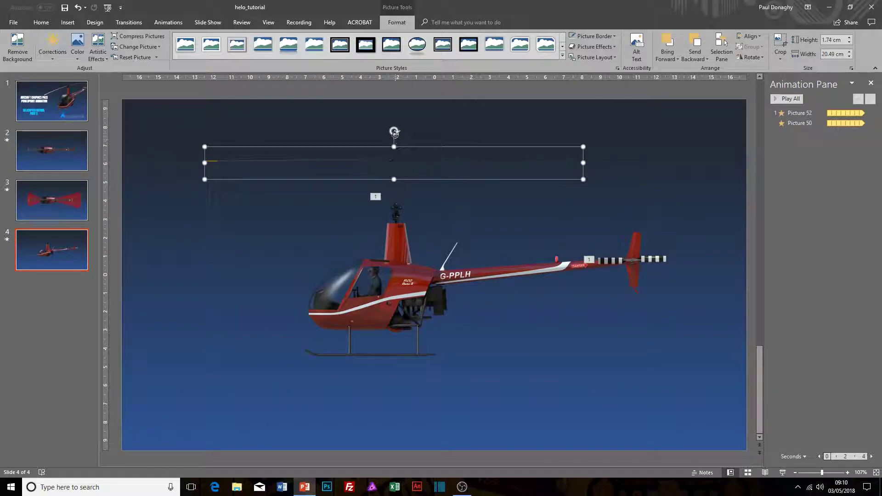
pyautogui.moveTo(394, 132); pyautogui.dragTo(427, 186)
pyautogui.moveTo(528, 203); pyautogui.dragTo(597, 222)
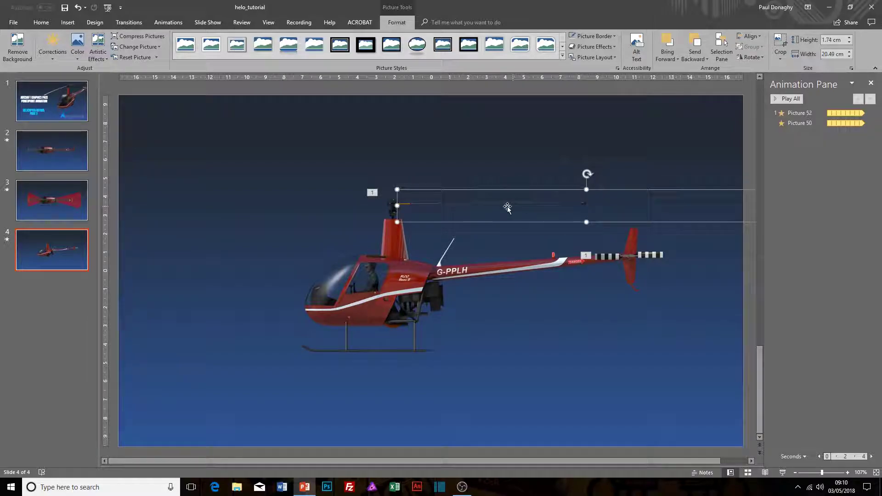
pyautogui.moveTo(398, 189); pyautogui.dragTo(466, 202)
pyautogui.moveTo(397, 188); pyautogui.dragTo(404, 191)
pyautogui.moveTo(456, 203); pyautogui.dragTo(229, 203)
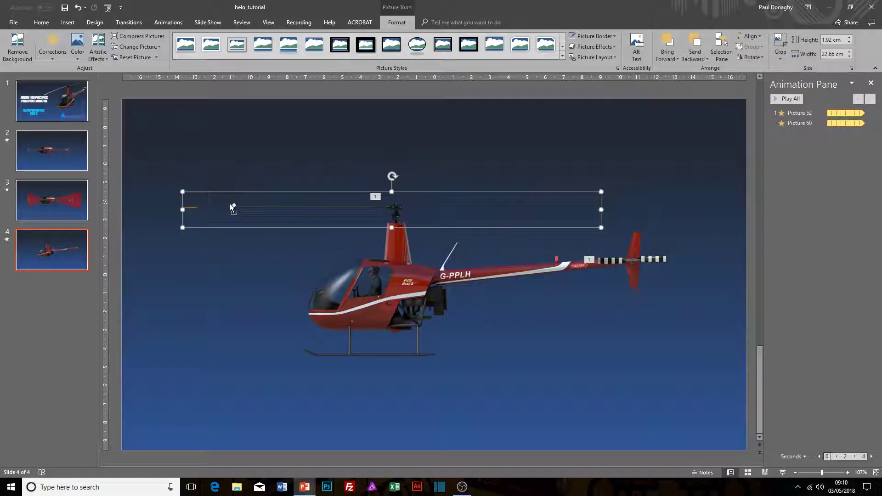
# Duplicate the blade picture, flip the copy horizontally, and align it with the rotor hub so its blade extends toward the tail.
pyautogui.hotkey('ctrl', 'v')
pyautogui.moveTo(242, 216); pyautogui.dragTo(265, 166)
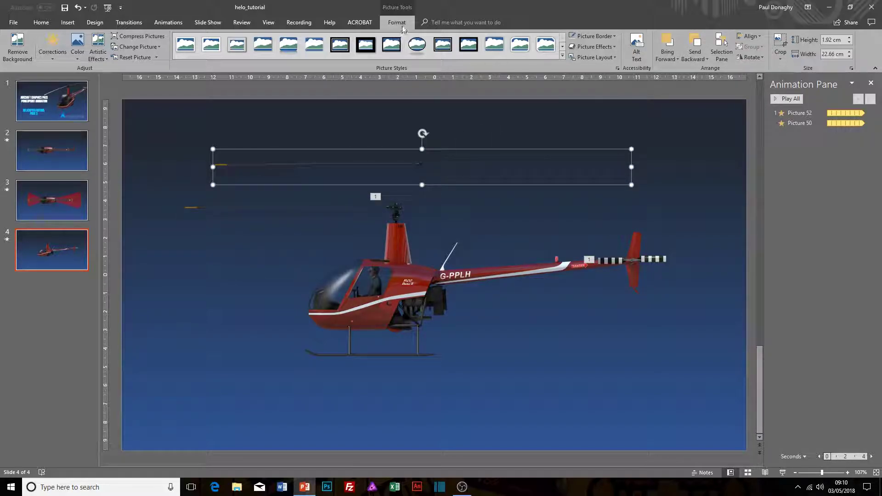
pyautogui.click(751, 57)
pyautogui.click(762, 102)
pyautogui.moveTo(530, 167); pyautogui.dragTo(507, 206)
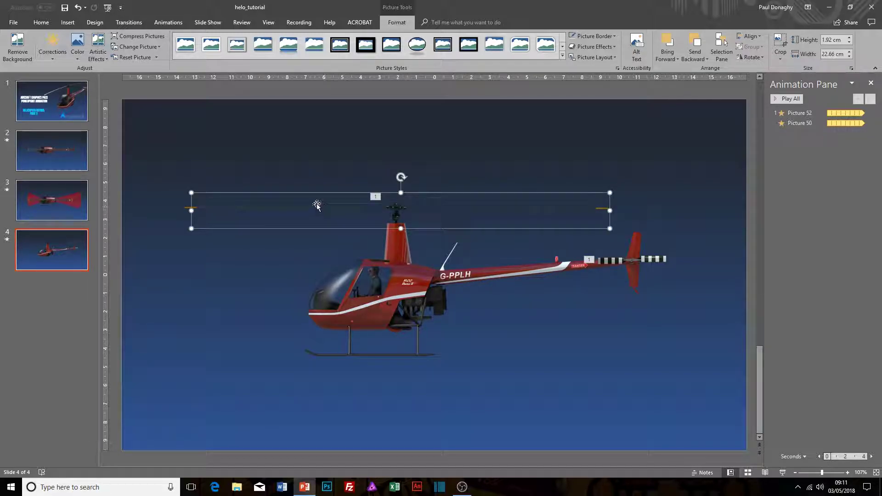
pyautogui.click(432, 274)
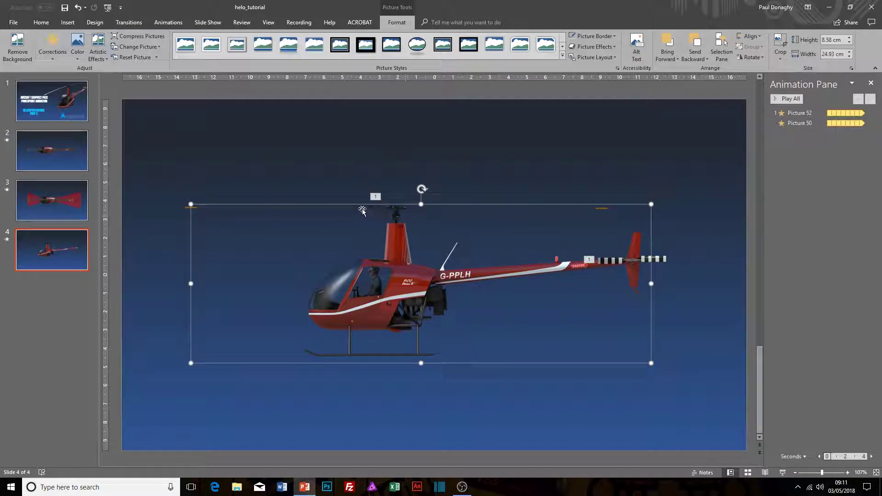
pyautogui.click(424, 199)
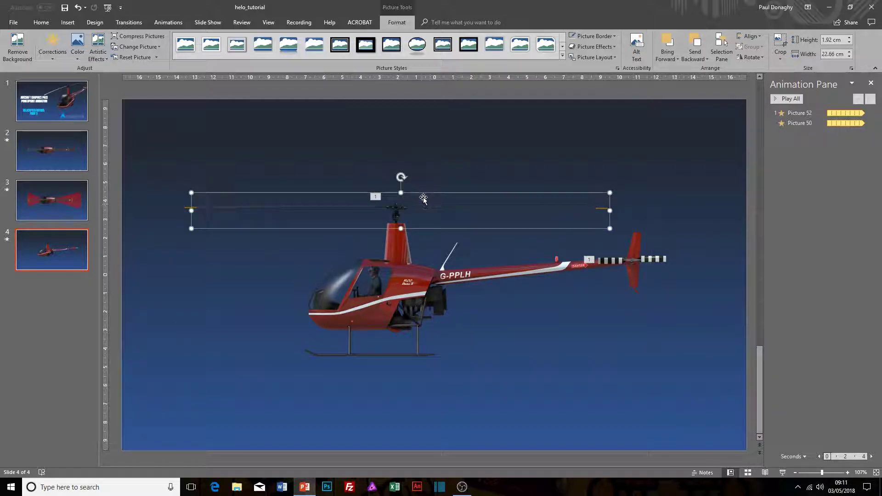
pyautogui.moveTo(405, 179)
pyautogui.mouseDown()
pyautogui.moveTo(382, 178)
pyautogui.moveTo(401, 181)
pyautogui.mouseUp()
pyautogui.click(496, 177)
# Apply the Spin emphasis animation to the forward-pointing rotor blade picture.
pyautogui.moveTo(179, 208); pyautogui.dragTo(183, 207)
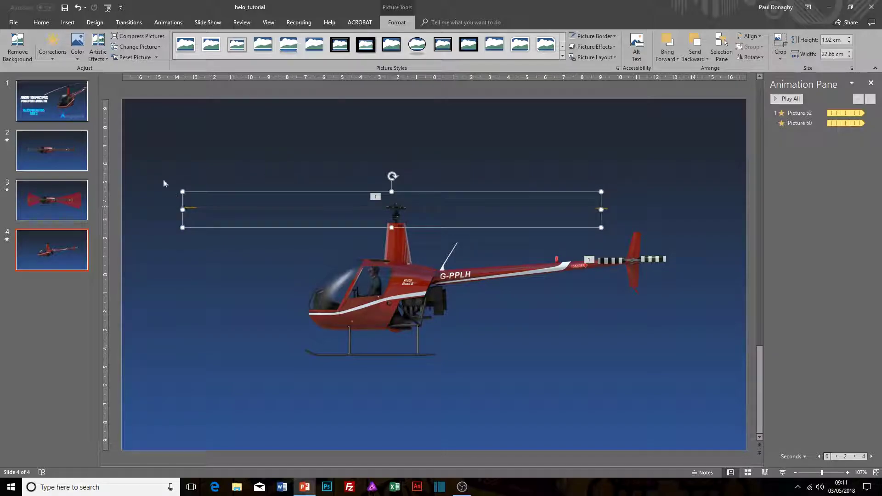
pyautogui.click(171, 23)
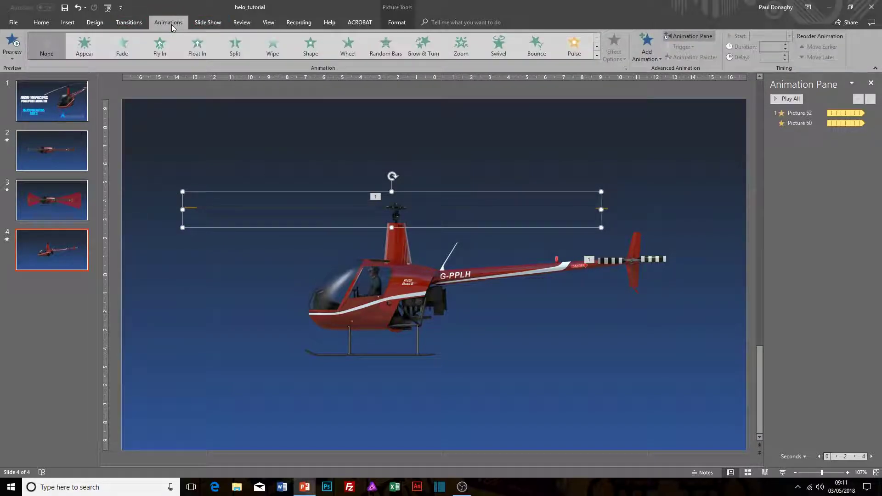
pyautogui.click(597, 55)
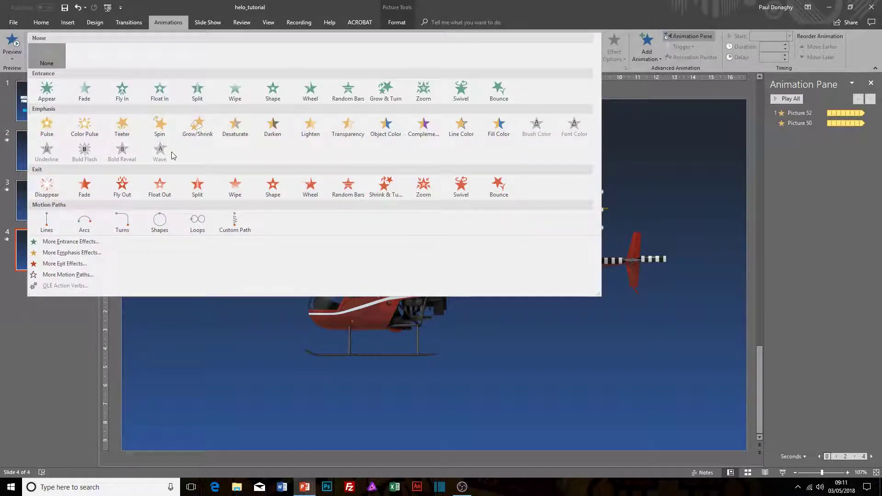
pyautogui.click(161, 127)
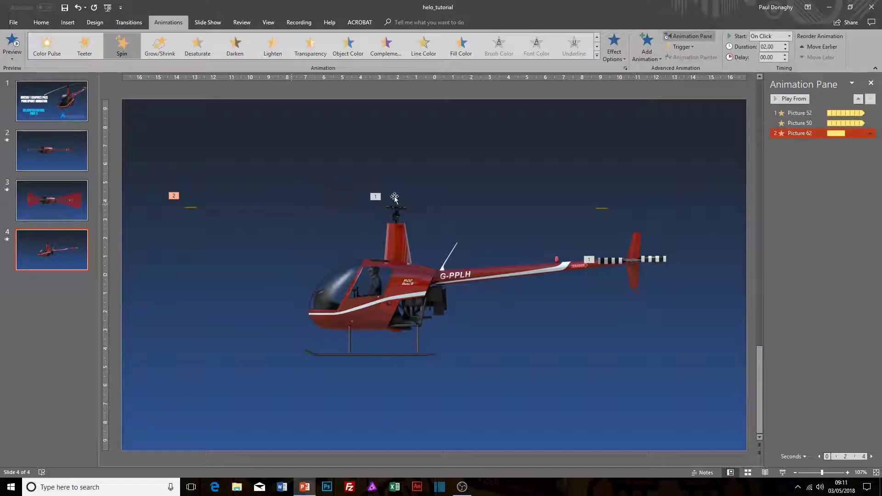
# Set the forward blade's spin amount to a custom 15° clockwise.
pyautogui.click(870, 133)
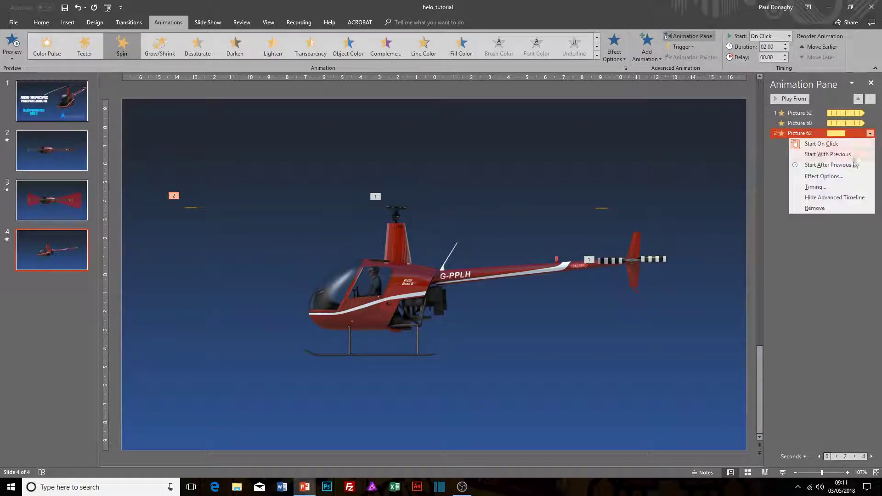
pyautogui.click(822, 175)
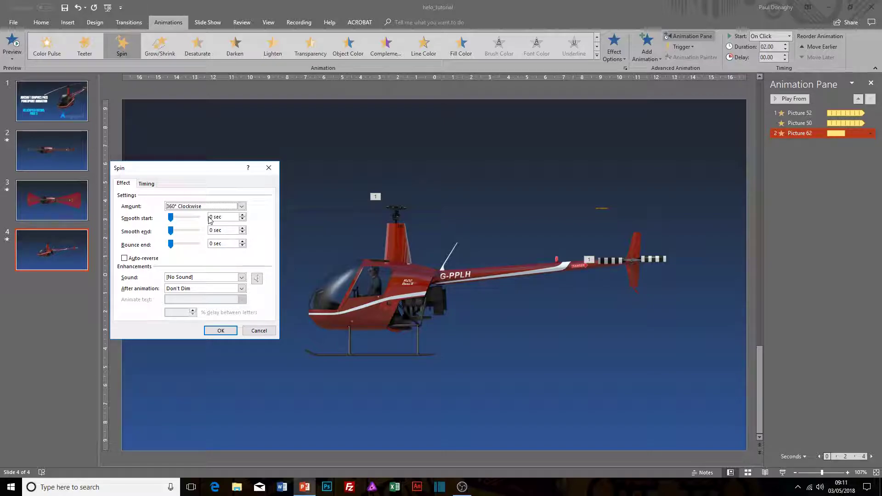
pyautogui.click(241, 207)
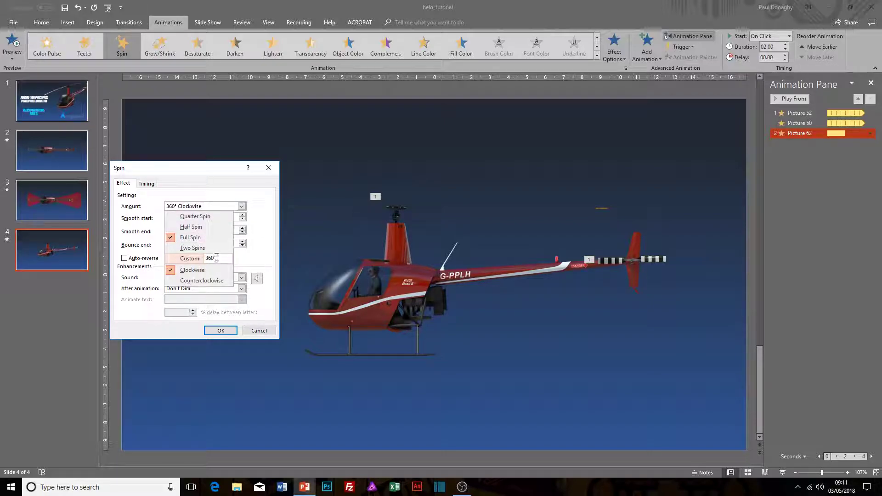
pyautogui.moveTo(219, 258); pyautogui.dragTo(203, 261)
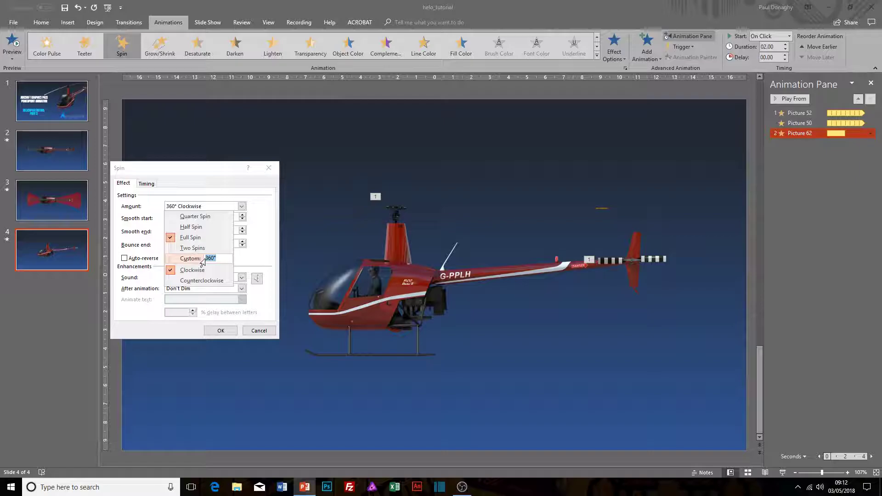
pyautogui.write('15')
pyautogui.press('Return')
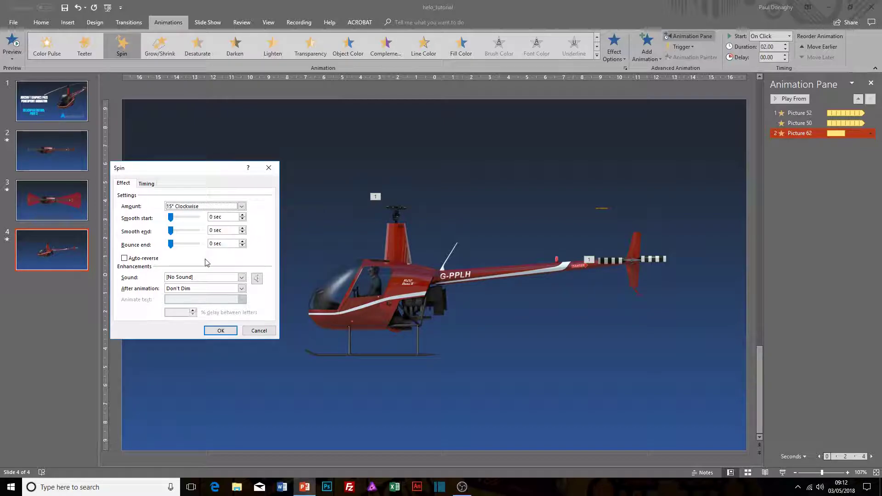
# Smooth the spin's start and end over about half its length each, and set its duration to 1 second (Fast).
pyautogui.moveTo(171, 217); pyautogui.dragTo(184, 233)
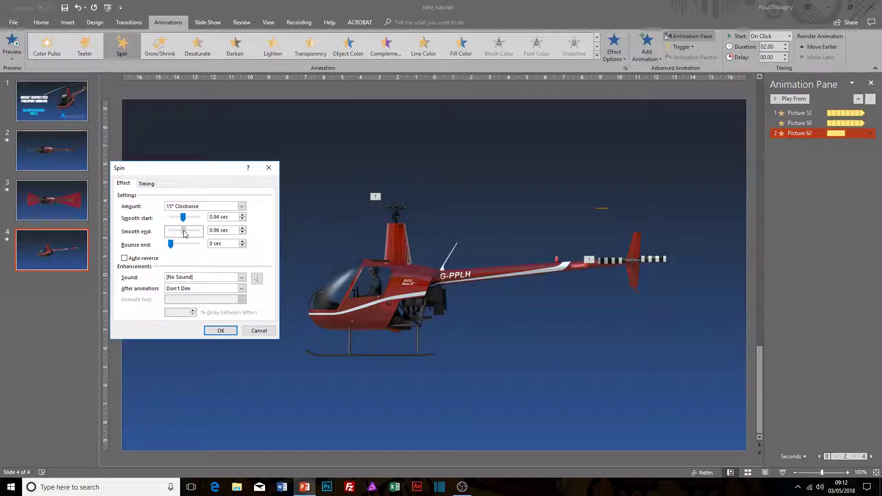
pyautogui.click(146, 183)
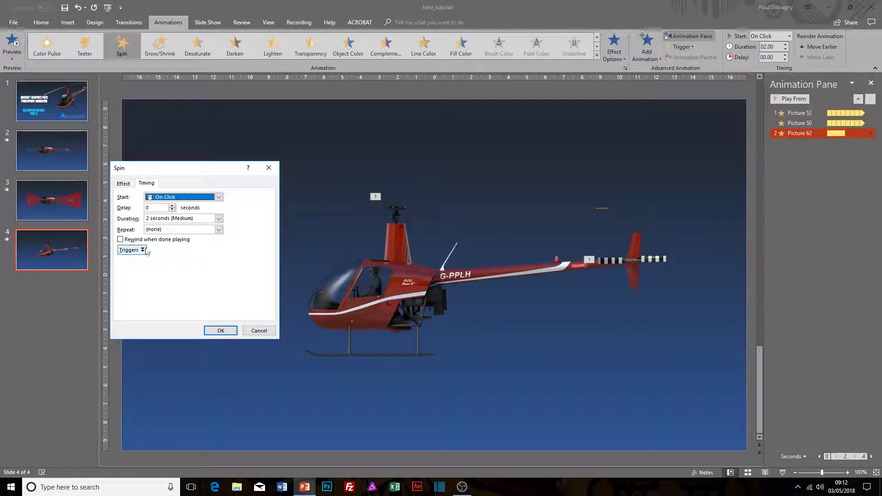
pyautogui.click(219, 219)
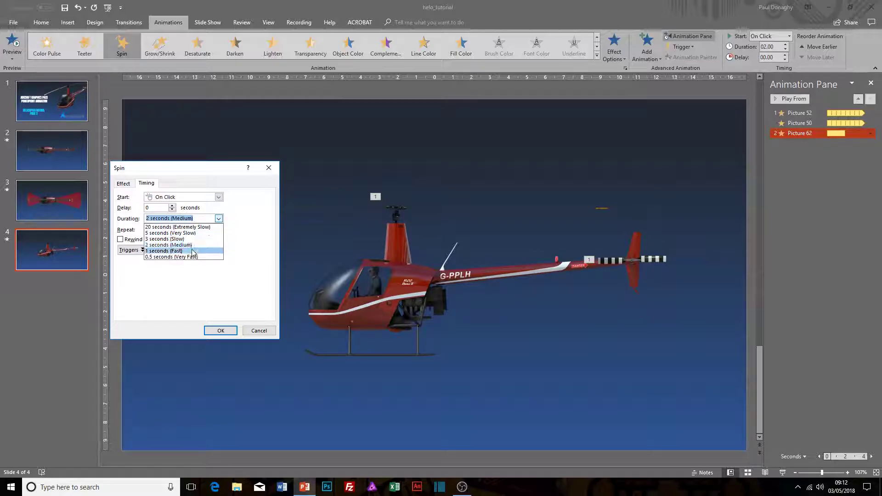
pyautogui.click(194, 253)
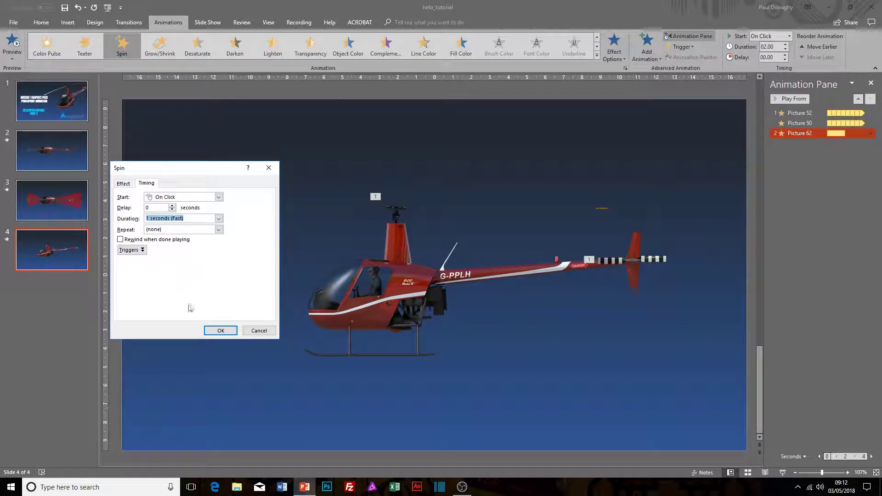
pyautogui.click(220, 331)
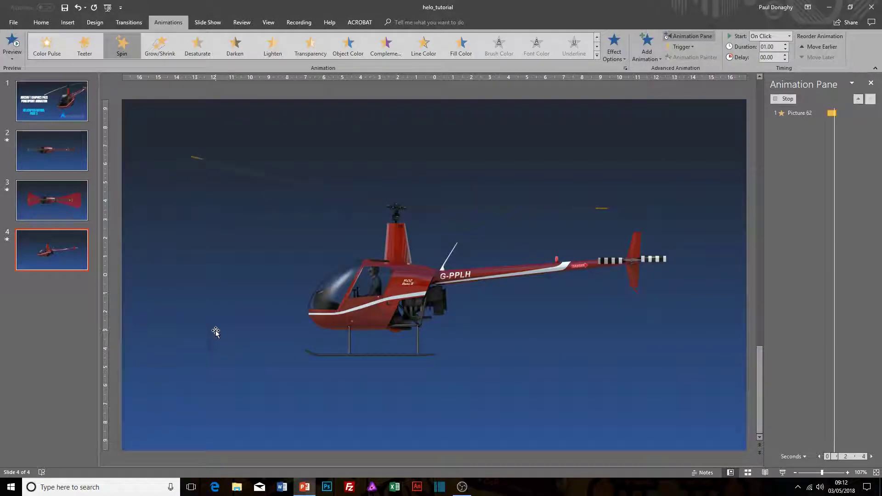
# Copy the forward blade's spin animation onto the tail-side blade with Animation Painter.
pyautogui.moveTo(232, 207); pyautogui.dragTo(266, 196)
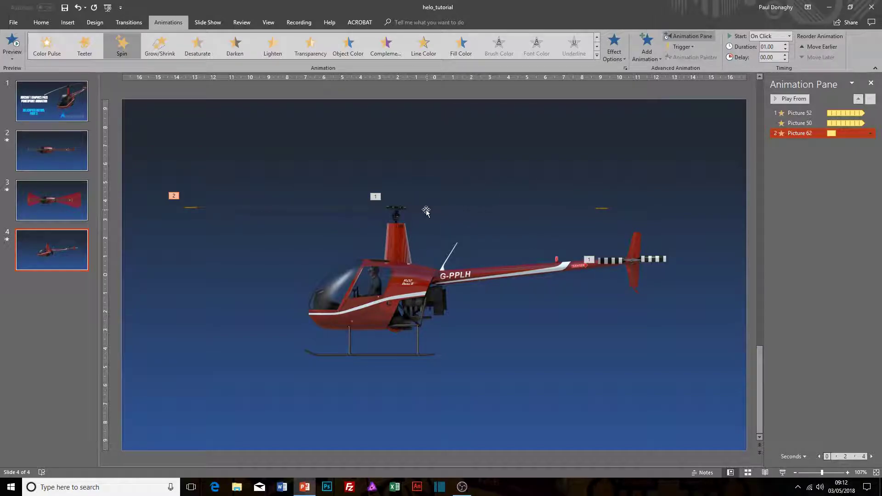
pyautogui.click(293, 207)
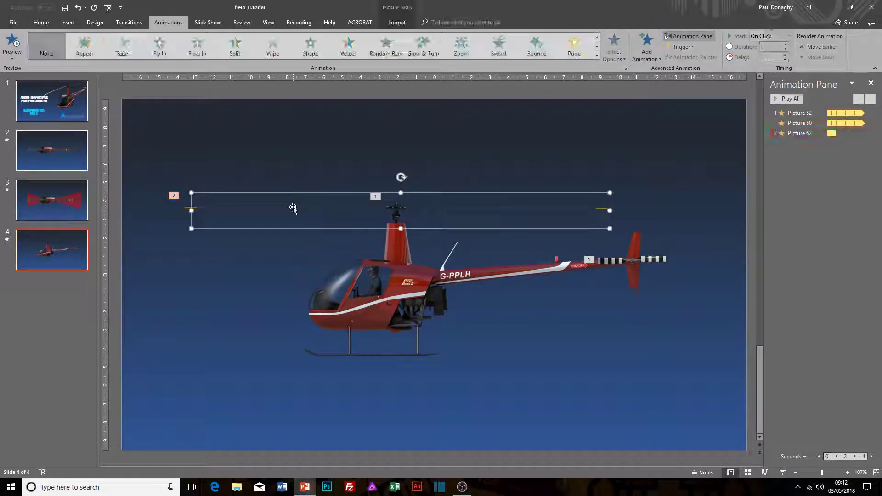
pyautogui.click(181, 210)
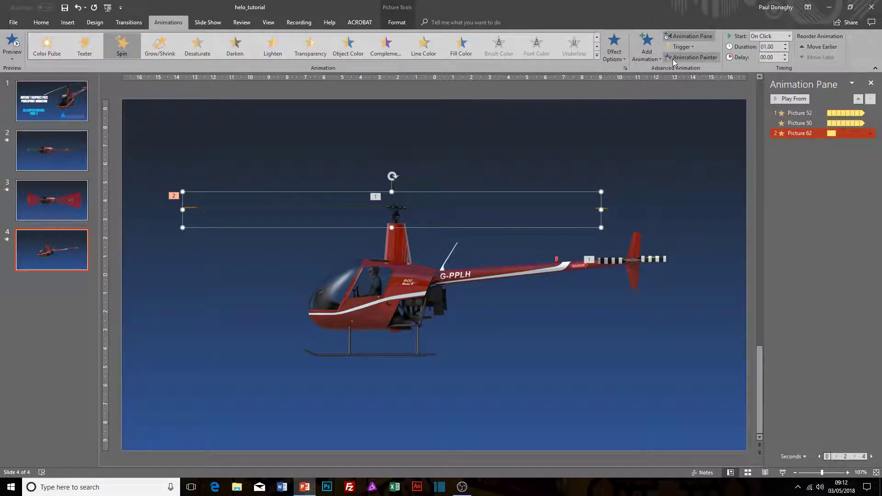
pyautogui.click(681, 58)
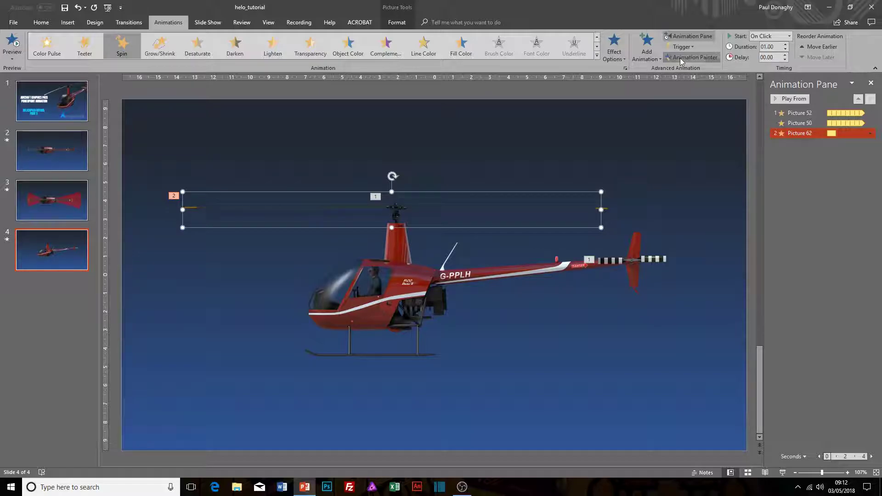
pyautogui.click(608, 207)
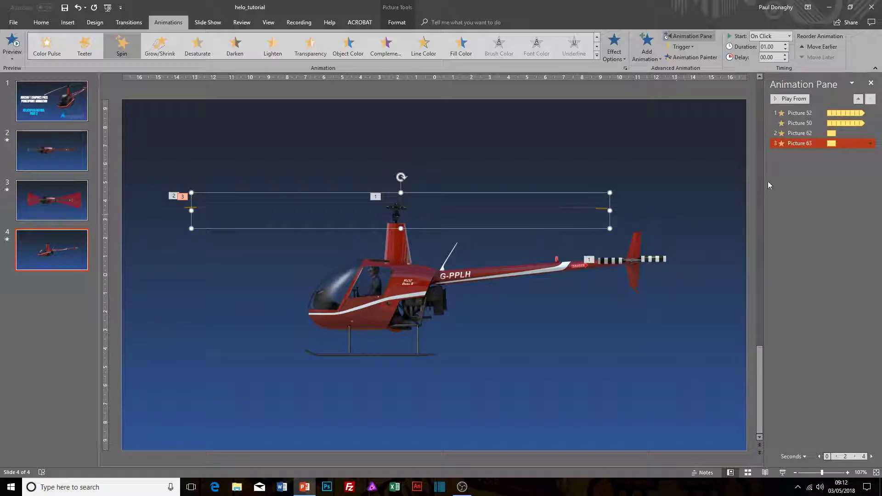
# Change the tail-side blade's 15° spin direction to counterclockwise.
pyautogui.click(870, 144)
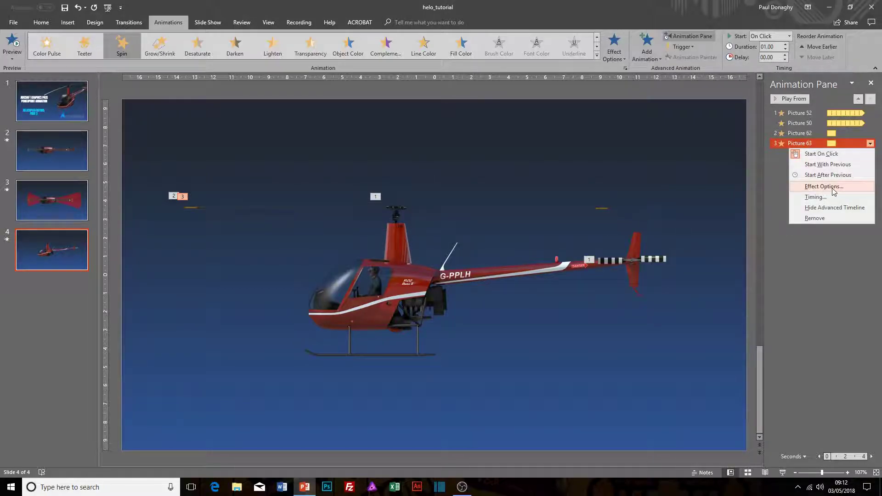
pyautogui.click(825, 186)
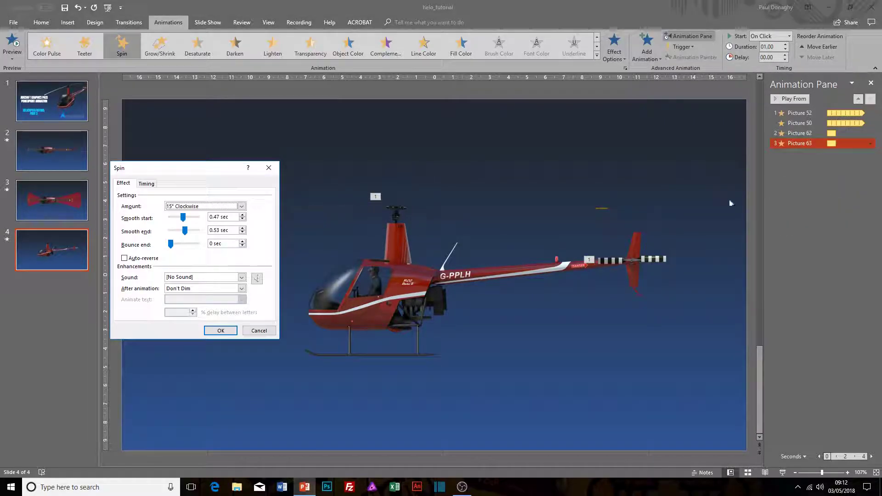
pyautogui.click(242, 206)
pyautogui.click(201, 284)
pyautogui.click(241, 207)
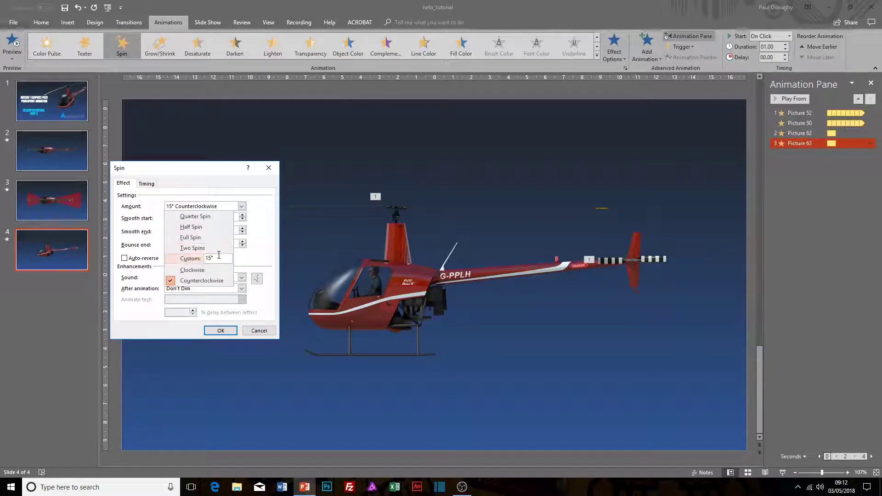
pyautogui.click(259, 236)
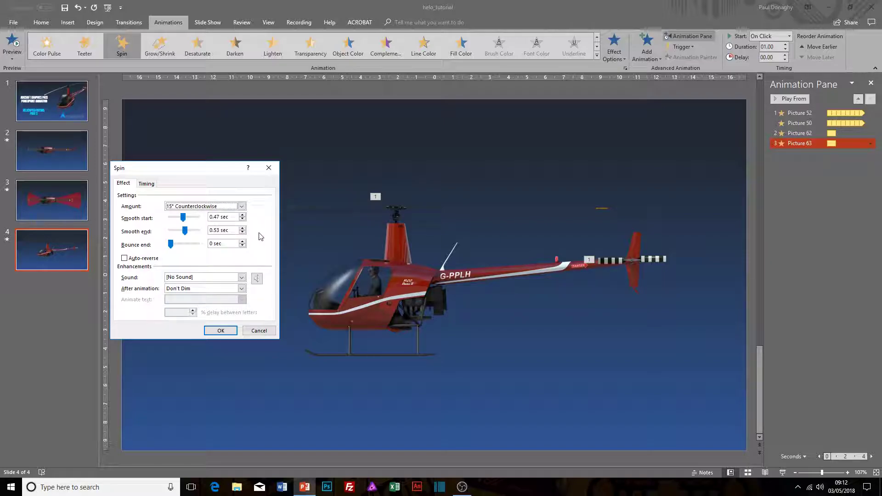
pyautogui.click(220, 331)
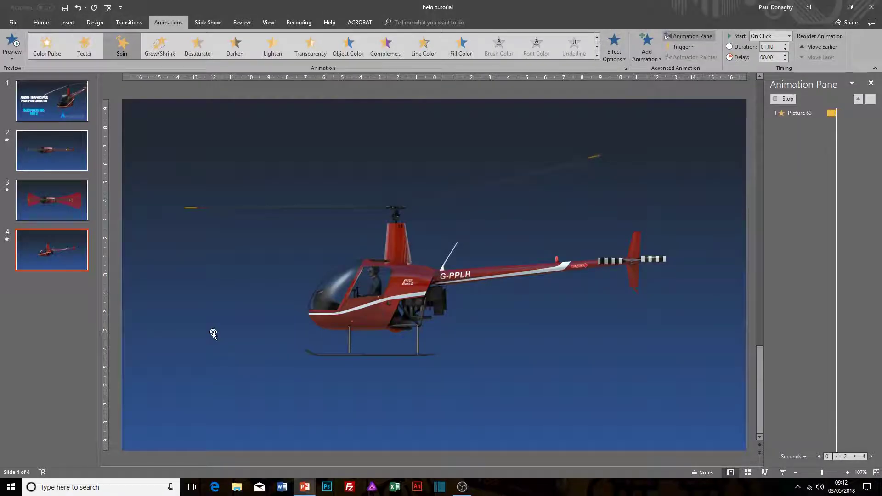
# Set the tail-side blade's spin to start with the previous animation, and run the slide show from the current slide.
pyautogui.keyDown('shift'); pyautogui.click(870, 137); pyautogui.keyUp('shift')
pyautogui.click(871, 144)
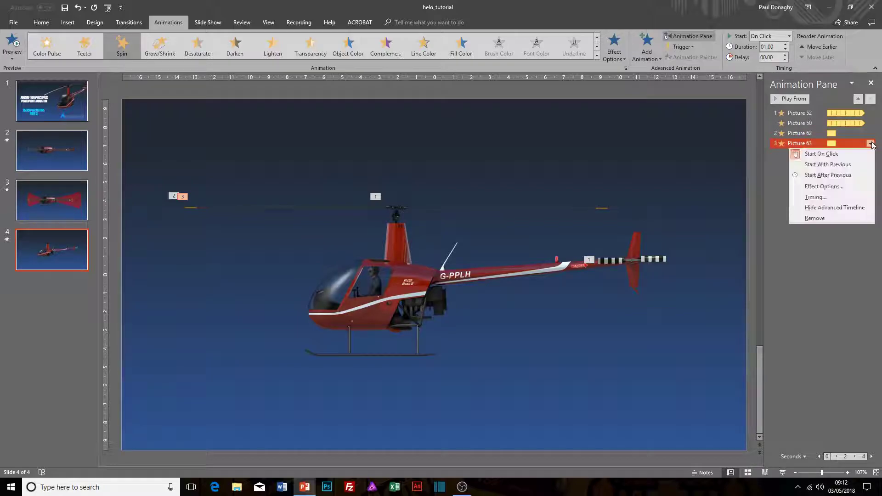
pyautogui.click(833, 165)
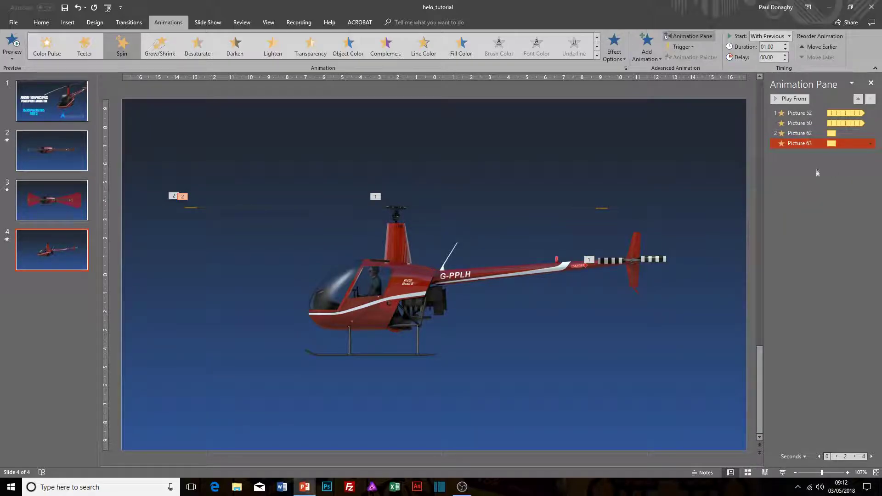
pyautogui.hotkey('shift', 'F5')
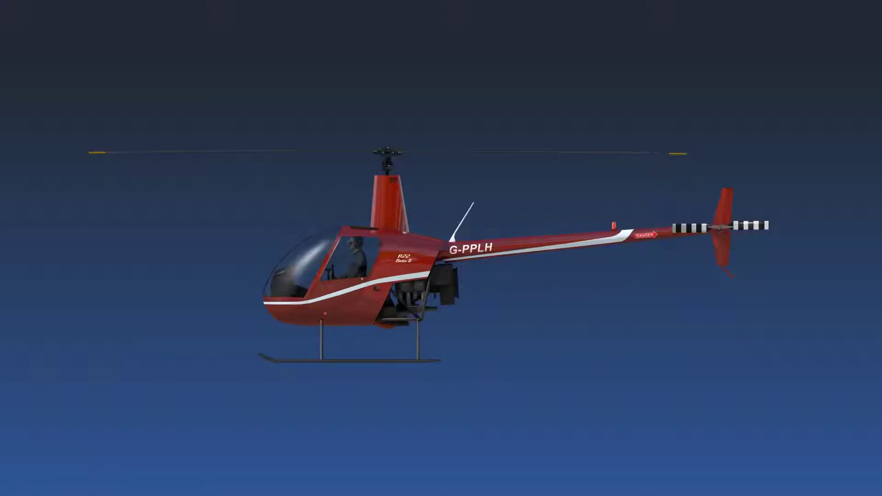